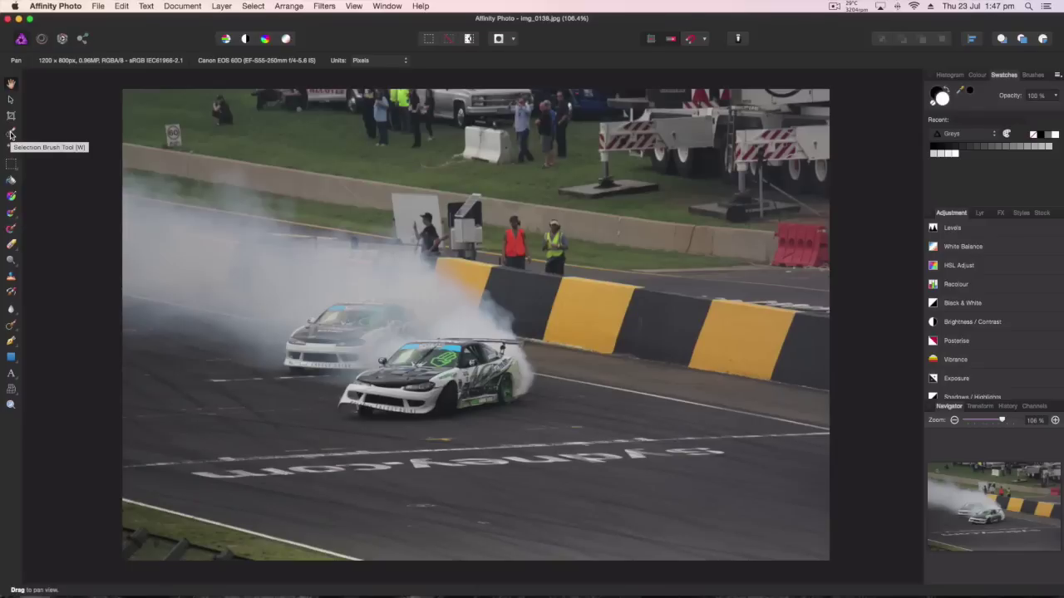
Pick the Selection Brush Tool and try its Subtract mode before painting with an 84 px brush
click(10, 134)
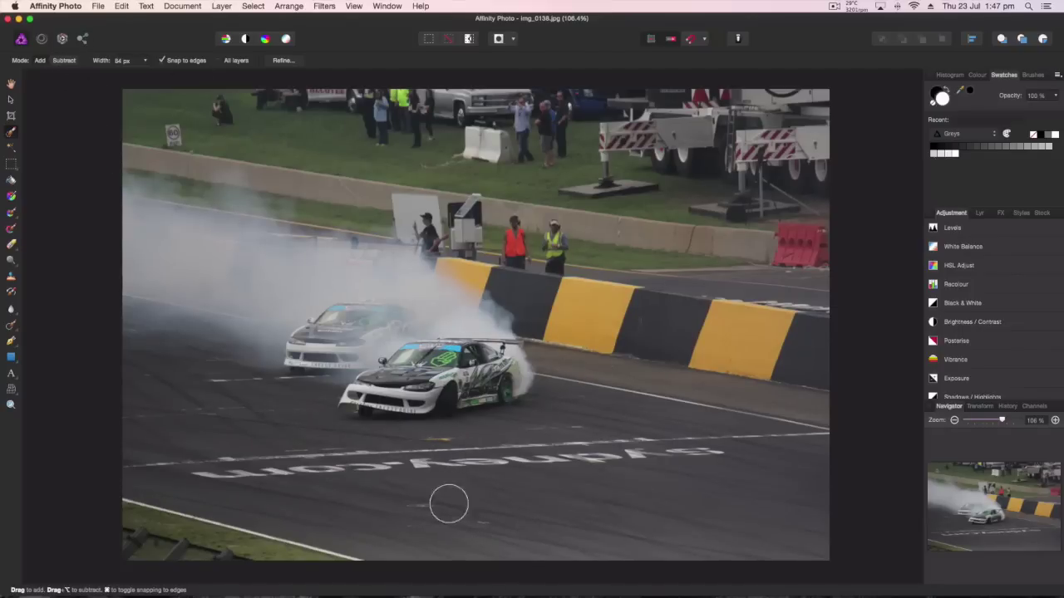
click(63, 64)
click(350, 400)
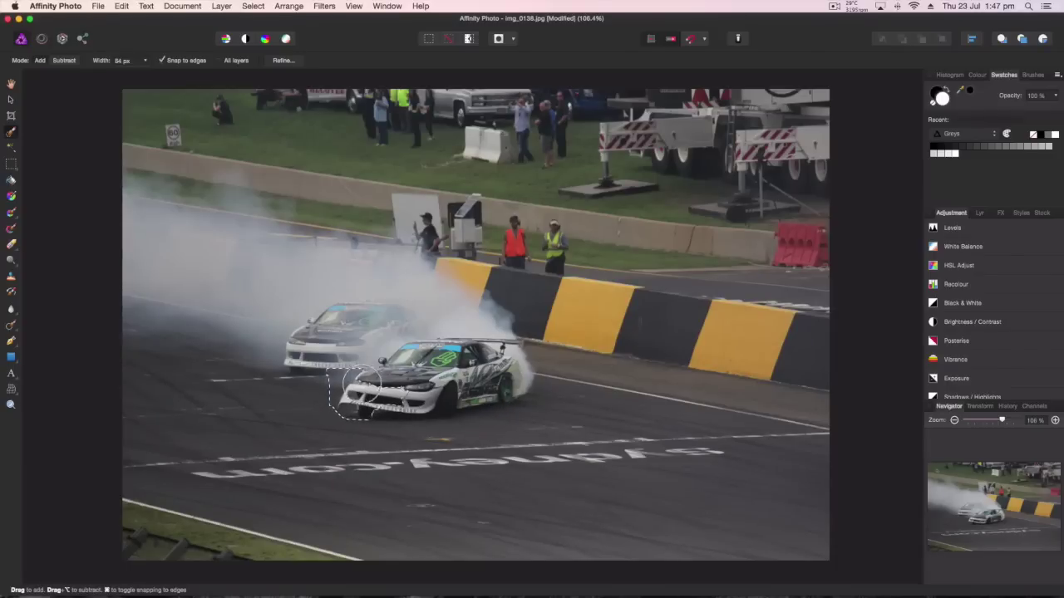
drag(333, 379, 365, 372)
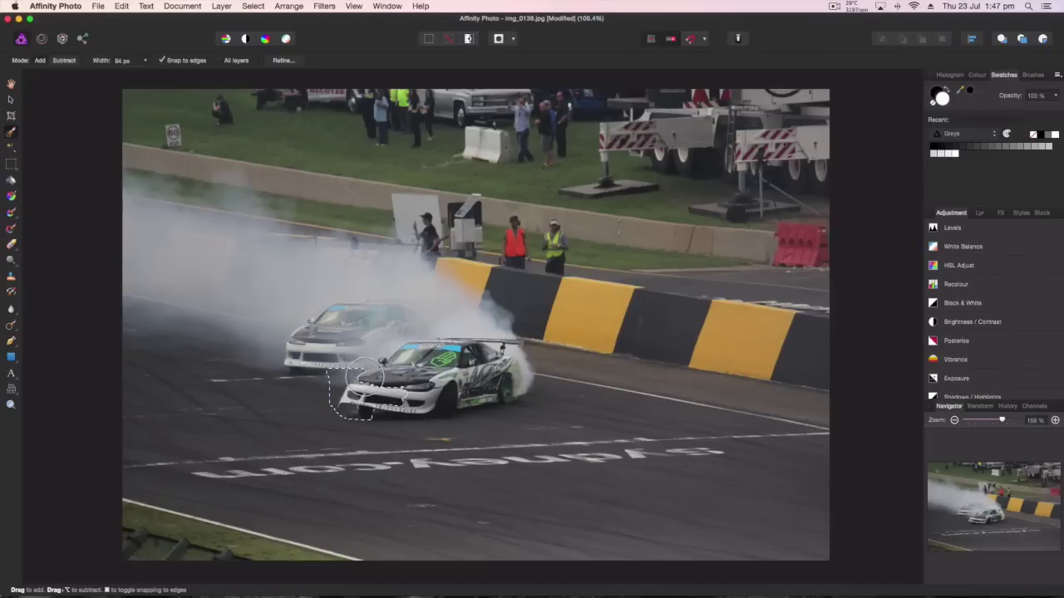
mouse_move(452, 350)
mouse_down()
mouse_move(489, 347)
mouse_move(528, 365)
mouse_move(435, 348)
mouse_up()
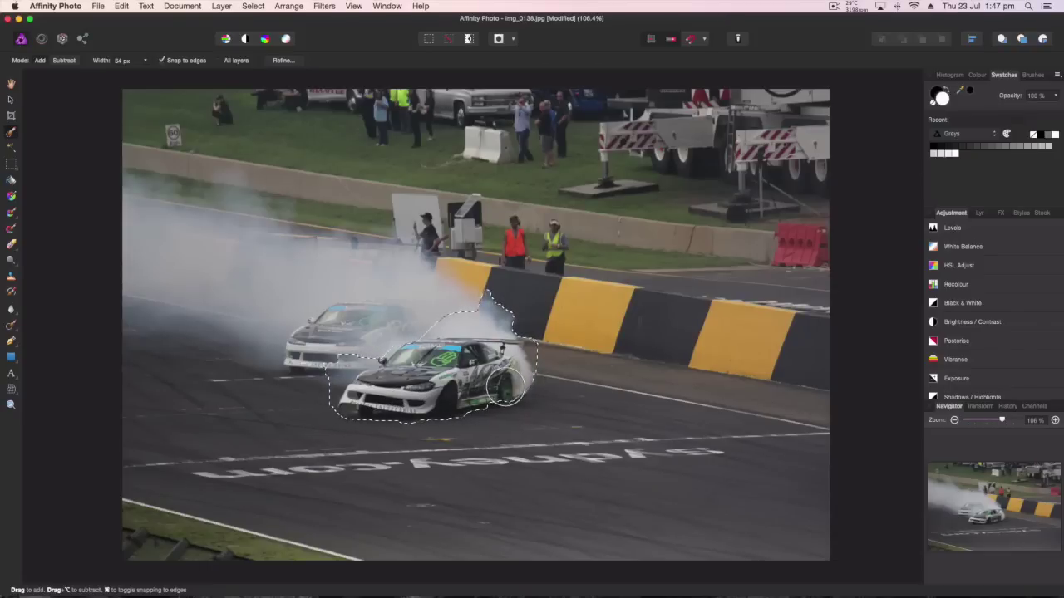
click(65, 60)
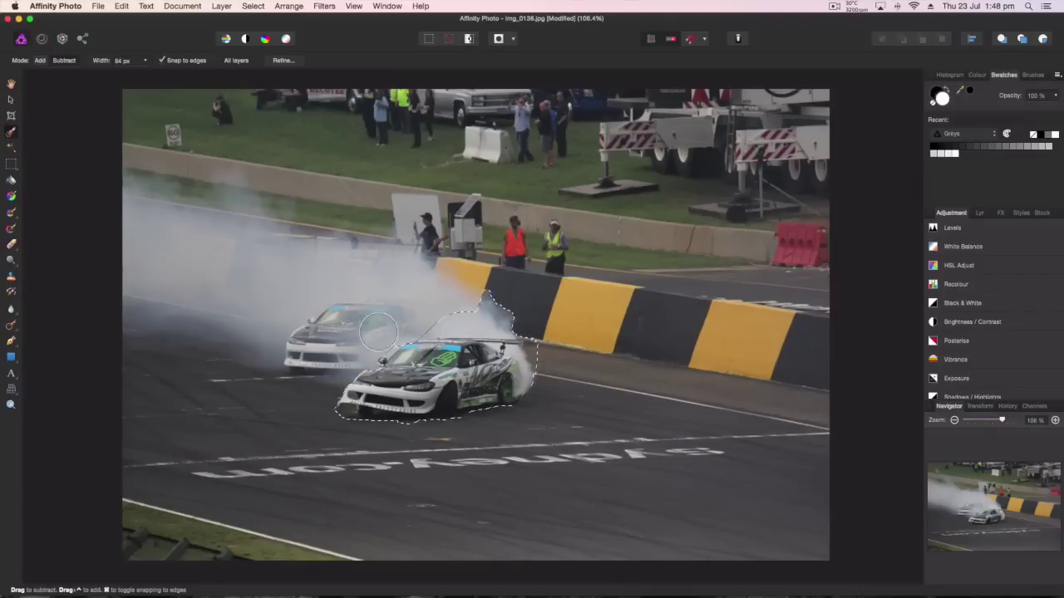
click(39, 60)
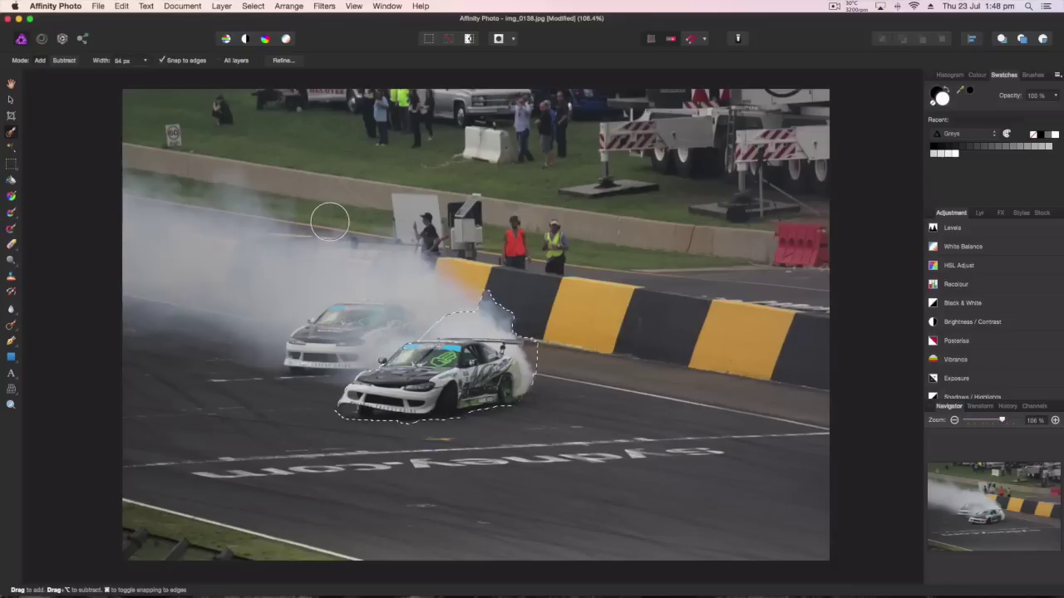
key(super+z)
key(super+z)
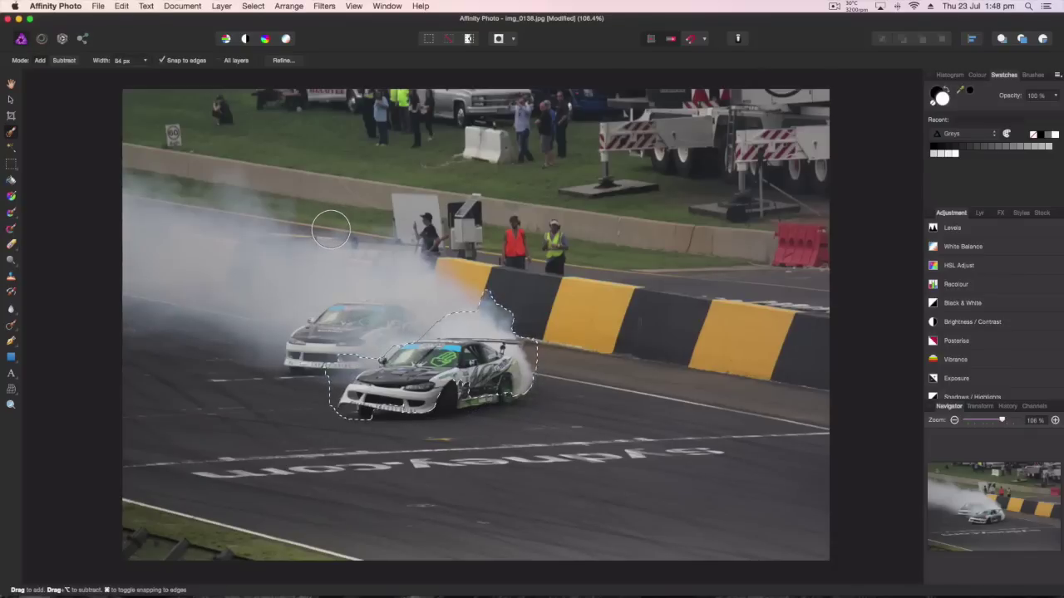
key(super+z)
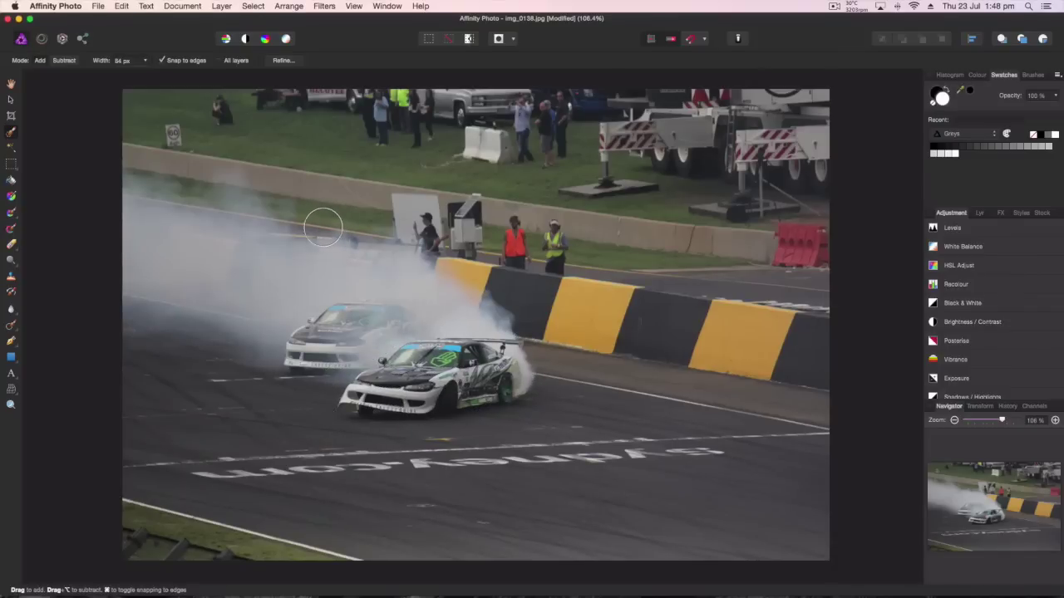
Narrow the Selection Brush width and paint a selection over the lead white car
click(132, 61)
click(145, 60)
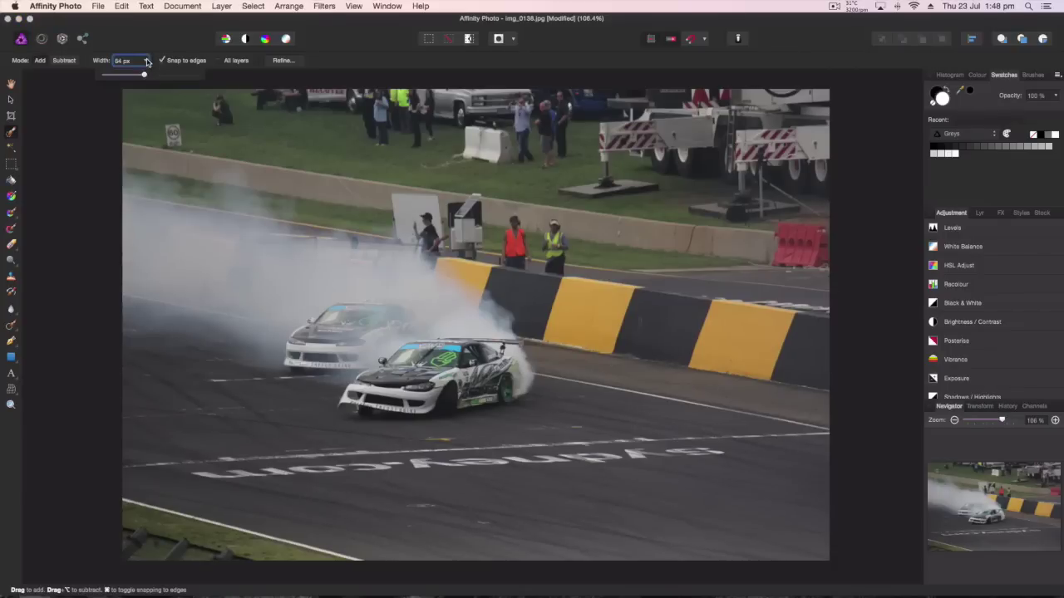
drag(147, 77, 127, 77)
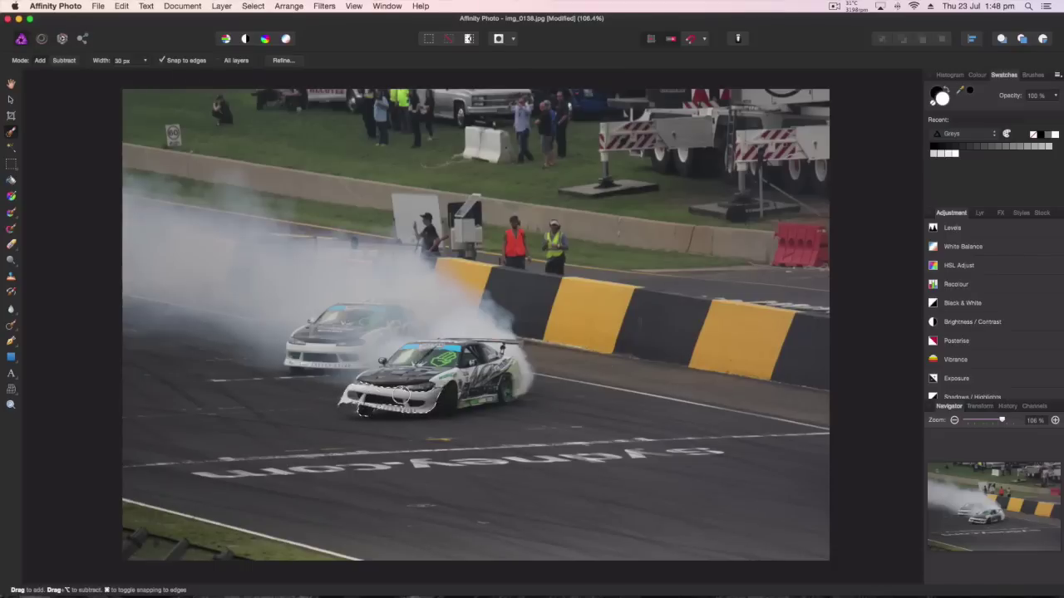
drag(469, 382, 498, 382)
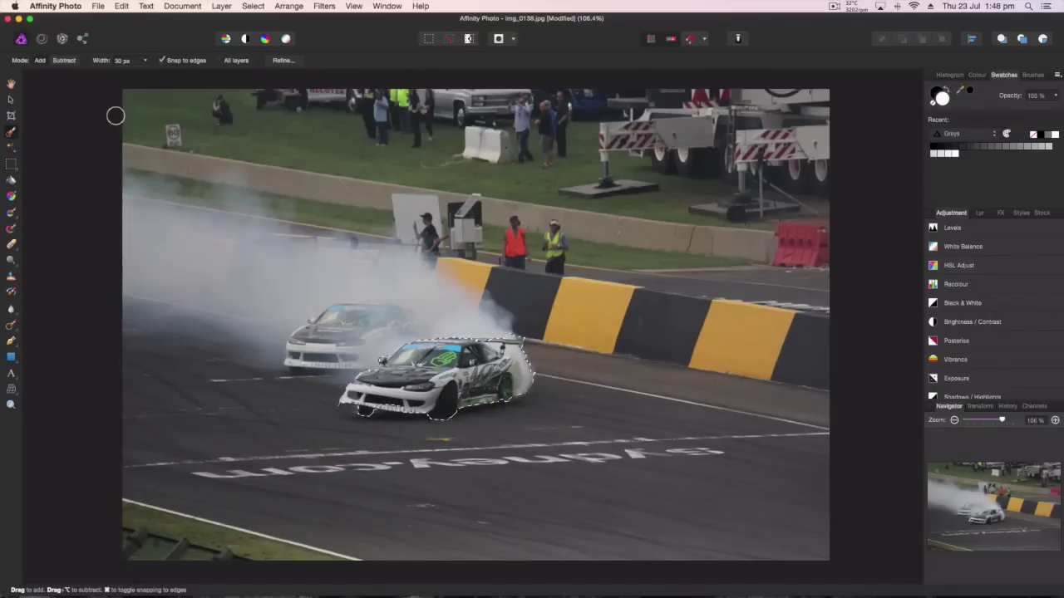
Reduce the brush width to 18 px and hold Option to subtract
click(142, 61)
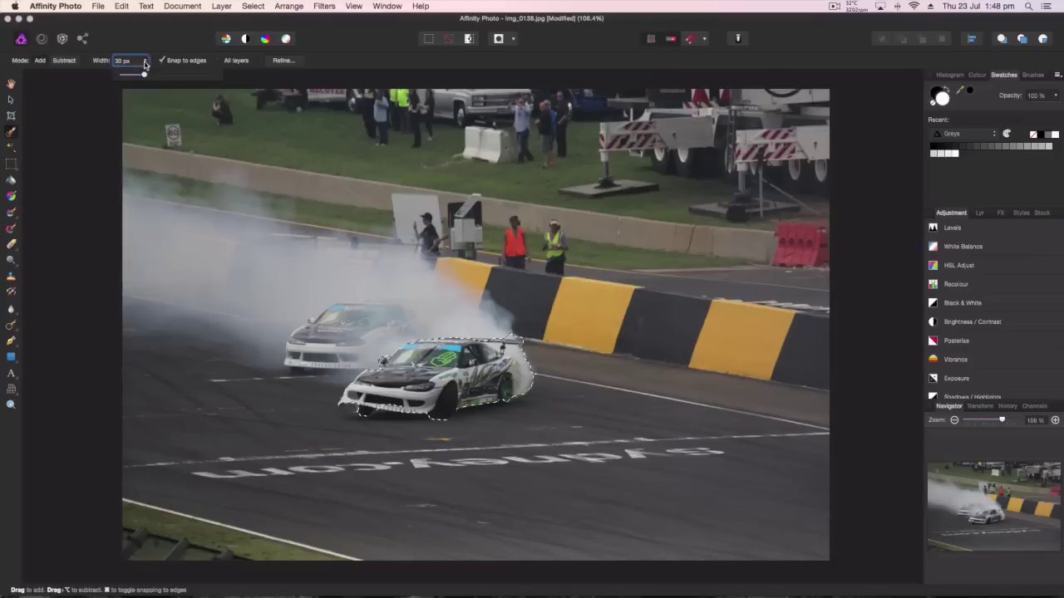
drag(144, 77, 133, 77)
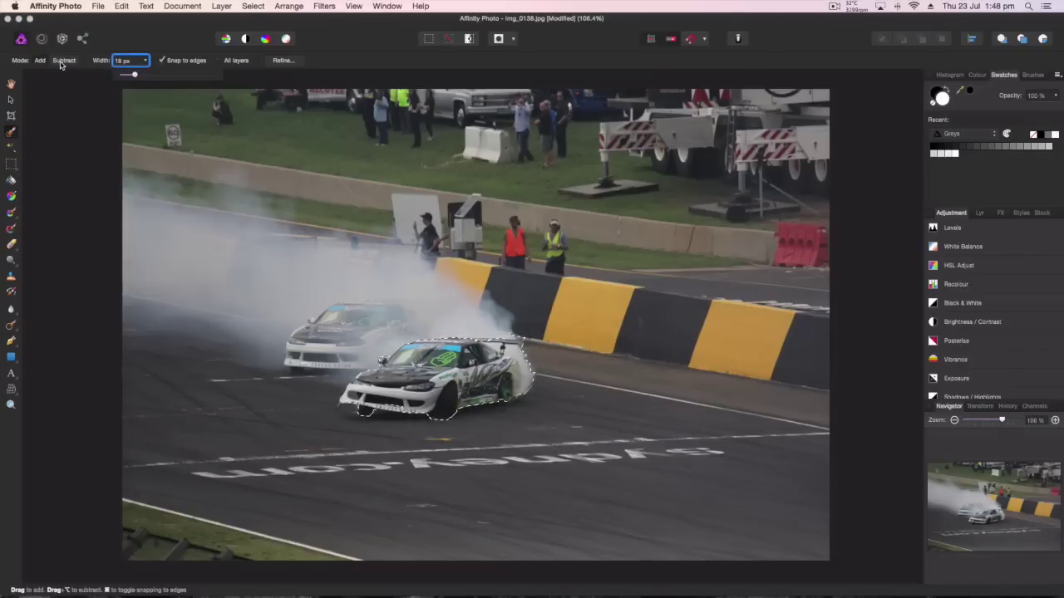
key(alt)
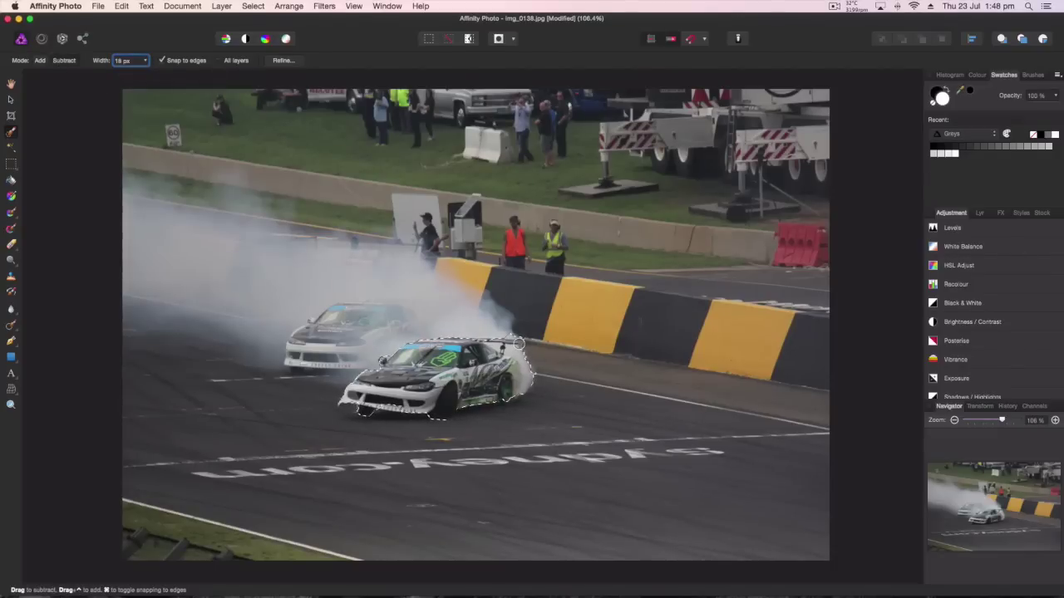
Zoom in on the lead car and subtract the selection bump above the rear spoiler
scroll(519, 343, up, 5)
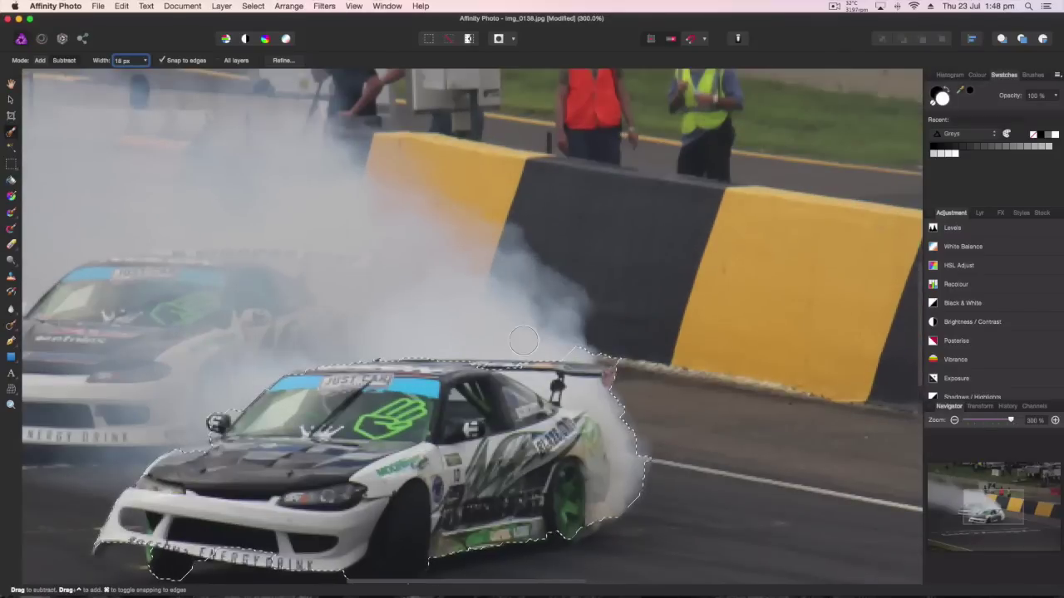
scroll(524, 340, down, 5)
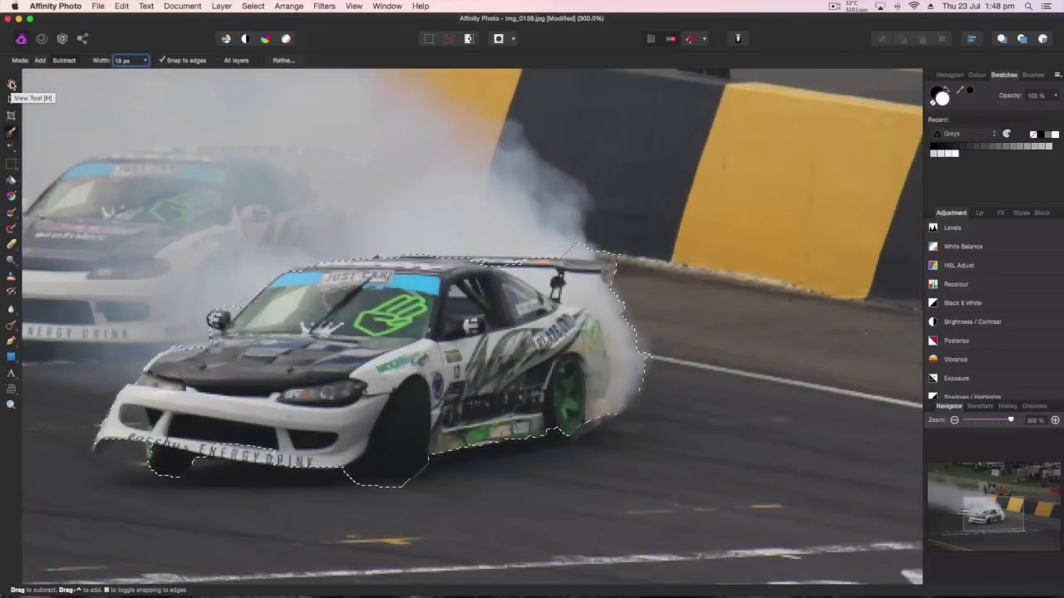
text(0)
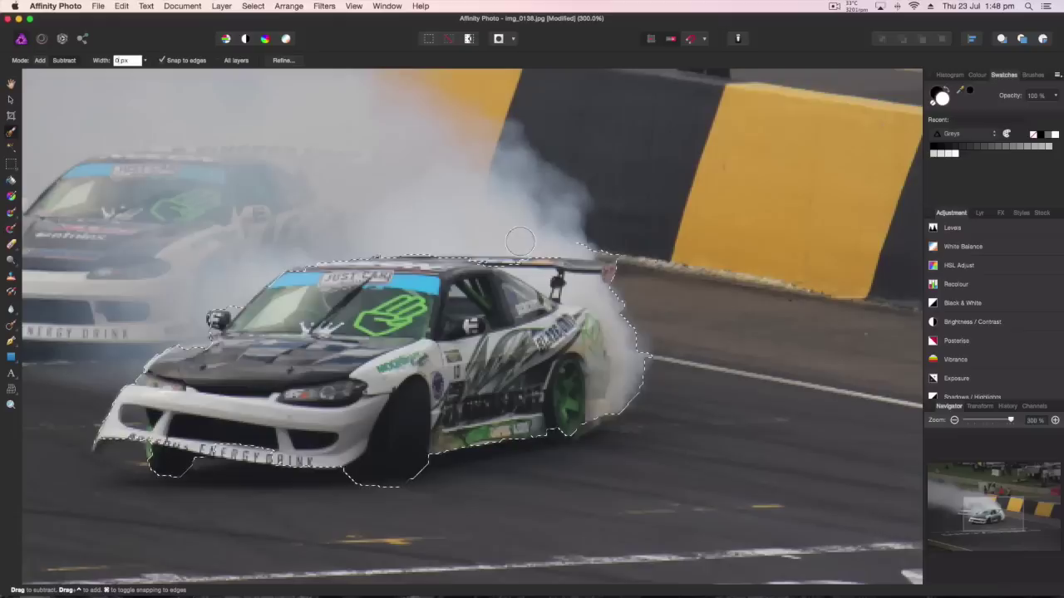
click(12, 81)
drag(462, 158, 560, 142)
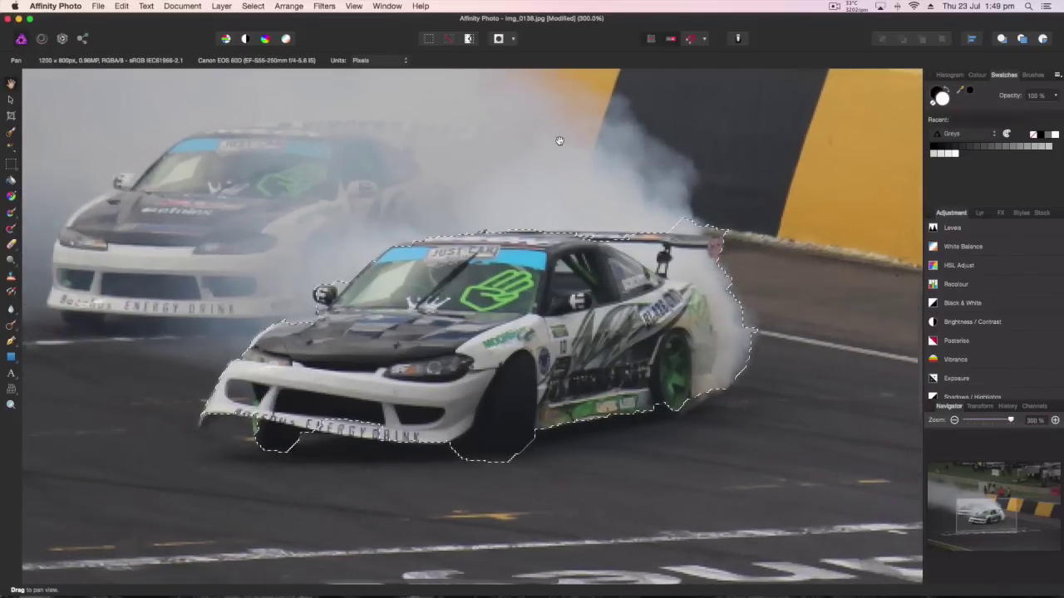
key(super+equal)
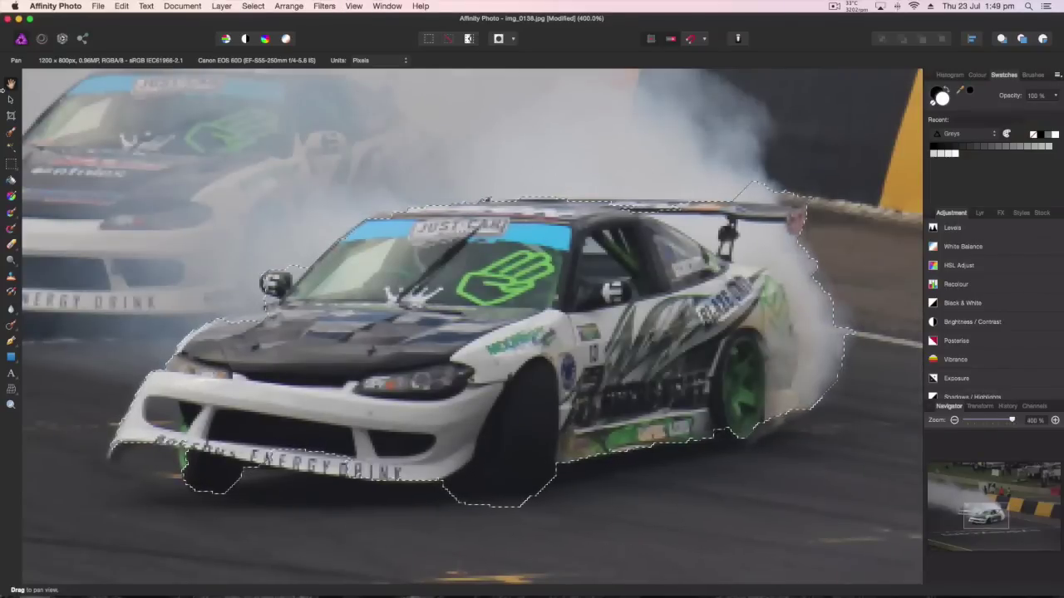
click(10, 132)
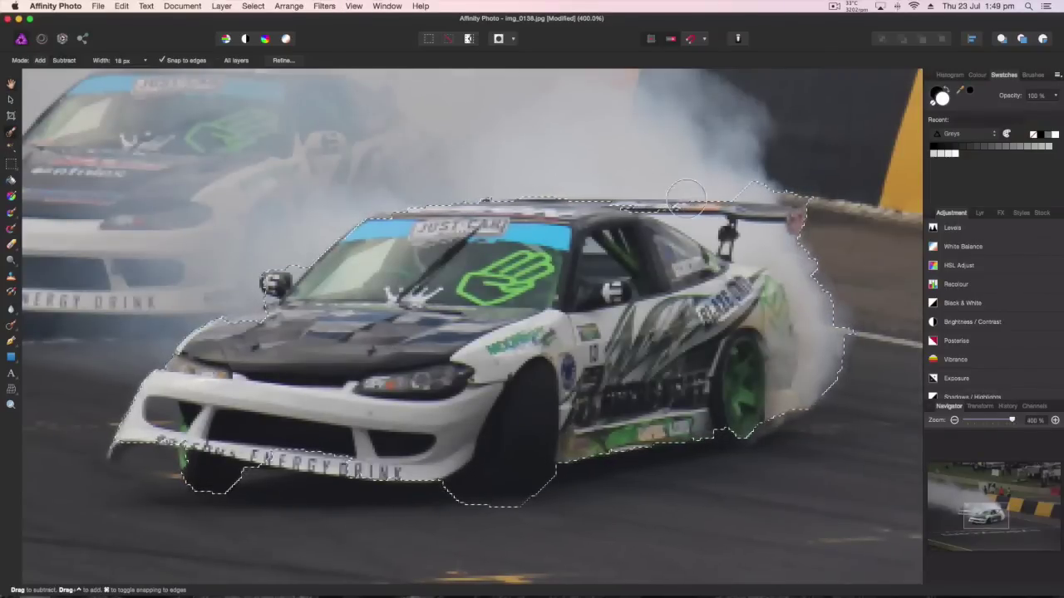
mouse_move(756, 179)
mouse_down()
mouse_move(787, 179)
mouse_move(777, 181)
mouse_move(786, 216)
mouse_up()
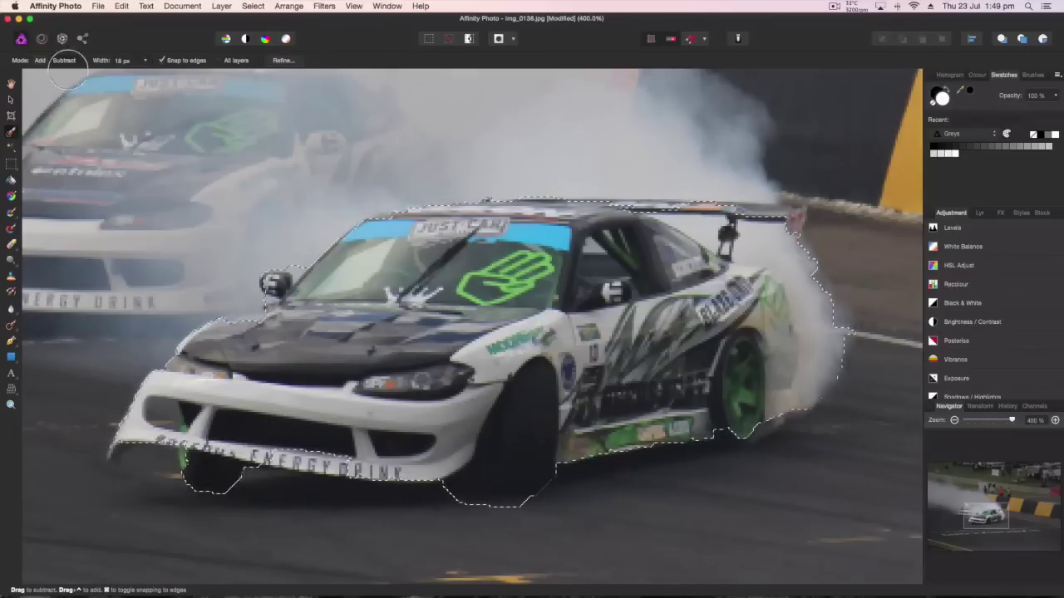
Shrink the Selection Brush width to 5 px
click(132, 61)
click(147, 60)
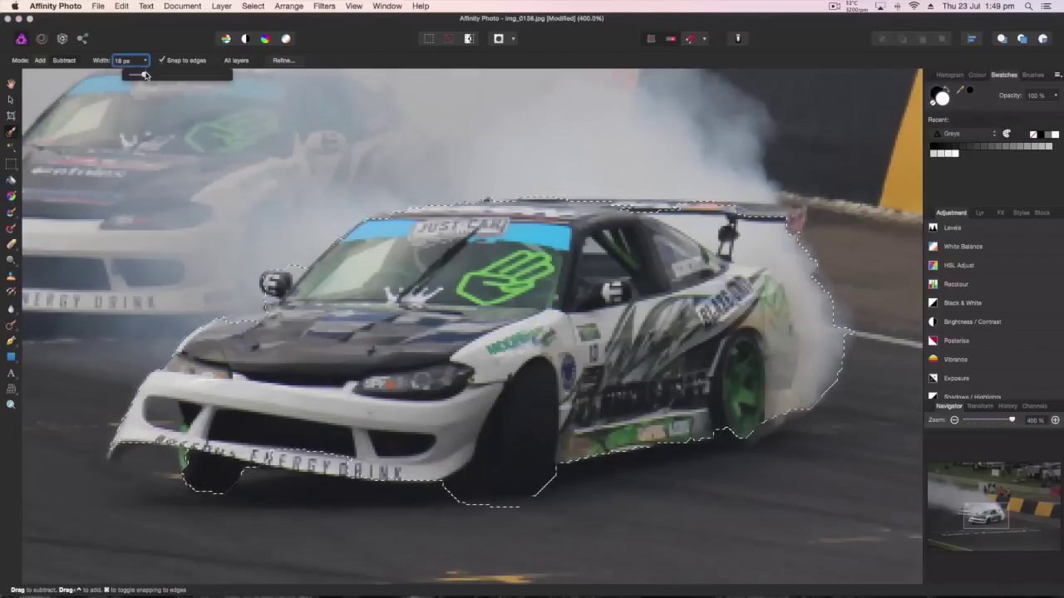
drag(145, 75, 131, 79)
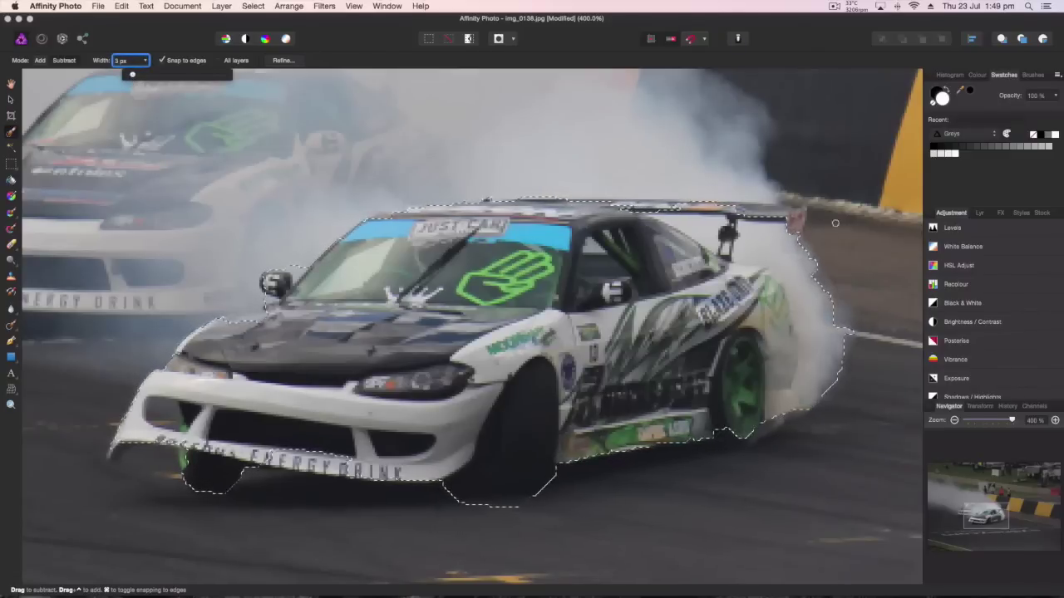
Paint with Option held to remove the tyre smoke behind the lead car's rear from the selection
click(40, 60)
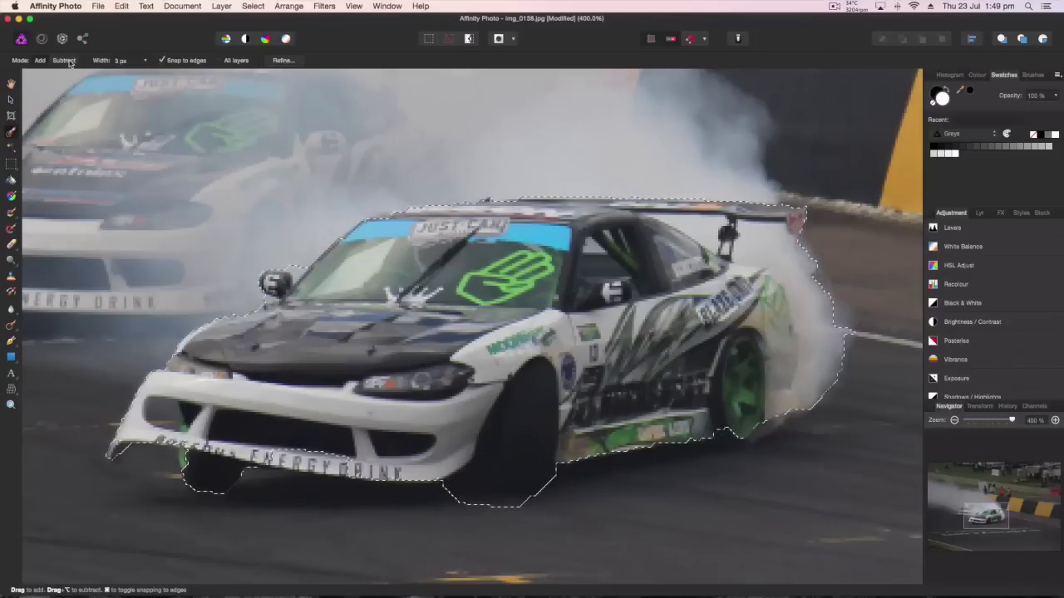
key(alt)
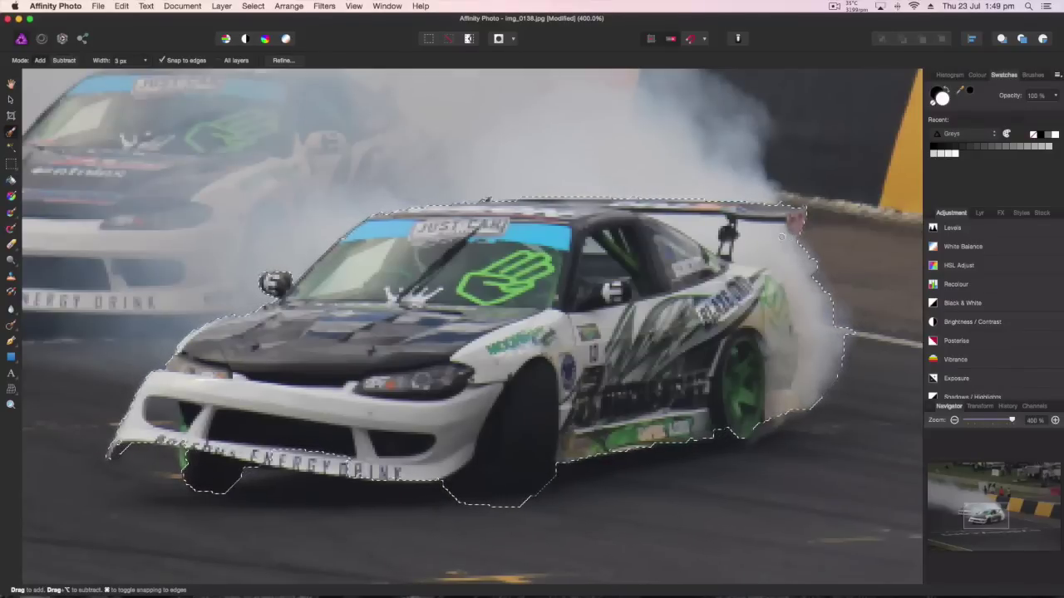
key(alt)
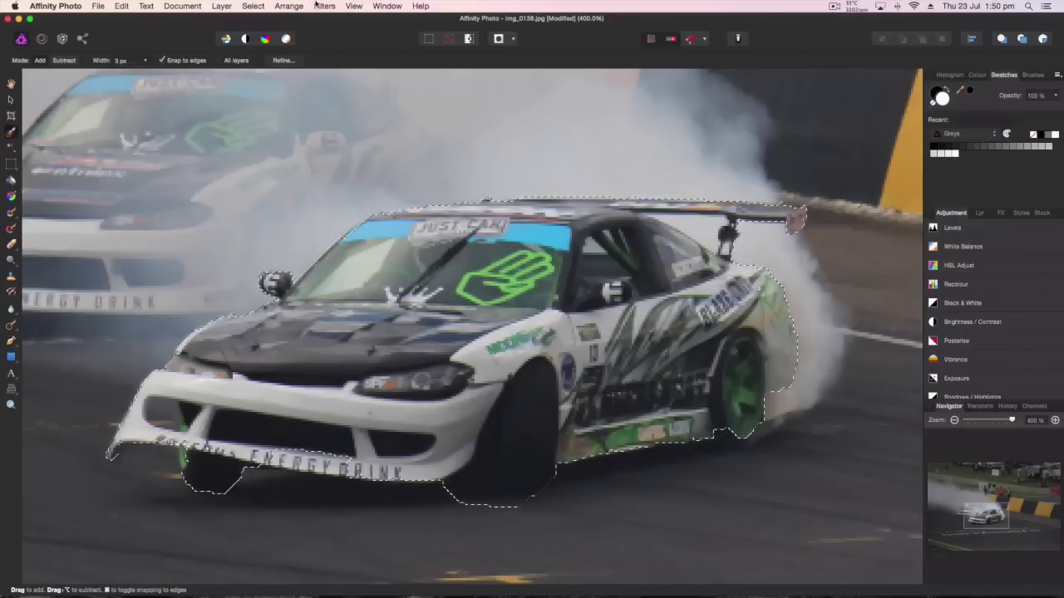
key(super+minus)
key(super+minus)
key(super+minus)
click(252, 6)
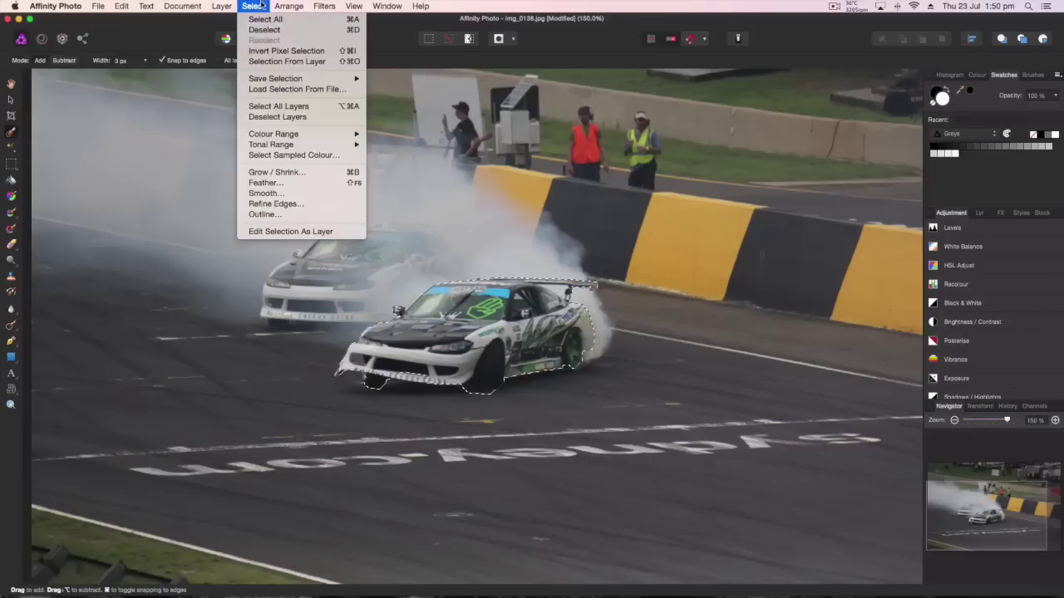
click(306, 172)
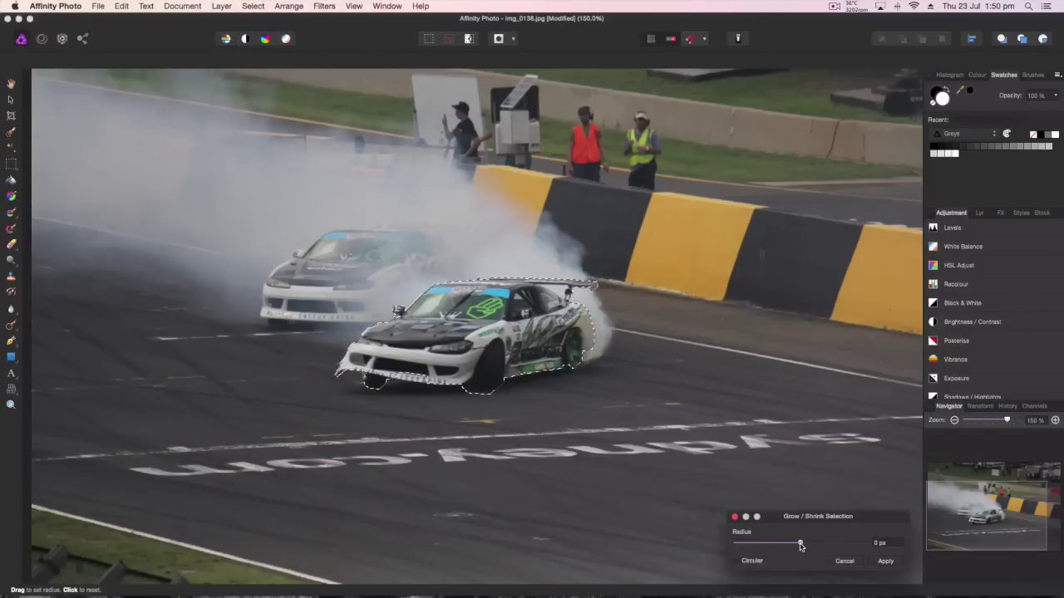
drag(798, 545, 798, 547)
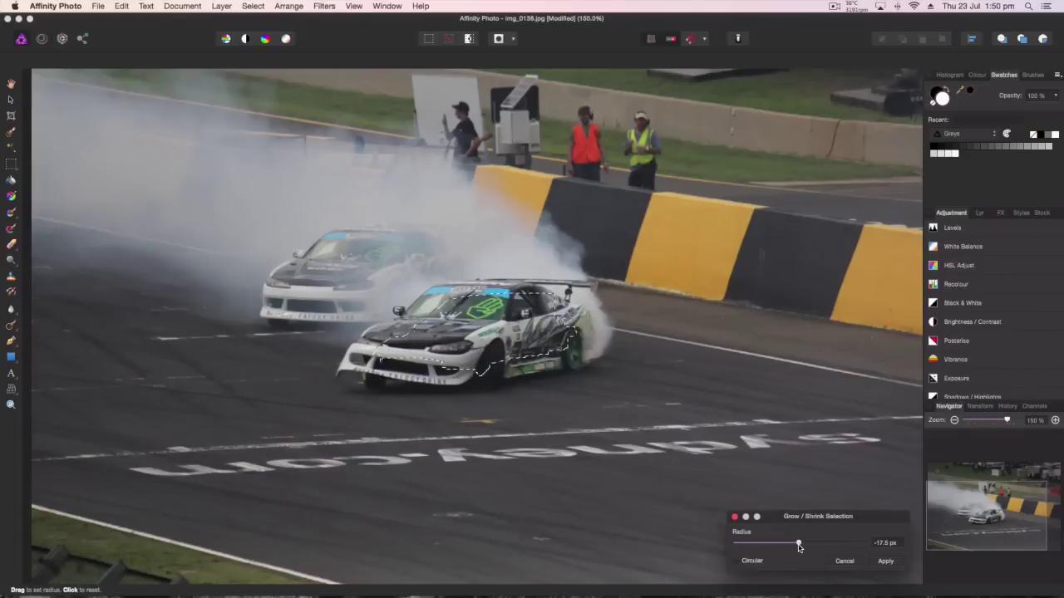
click(844, 561)
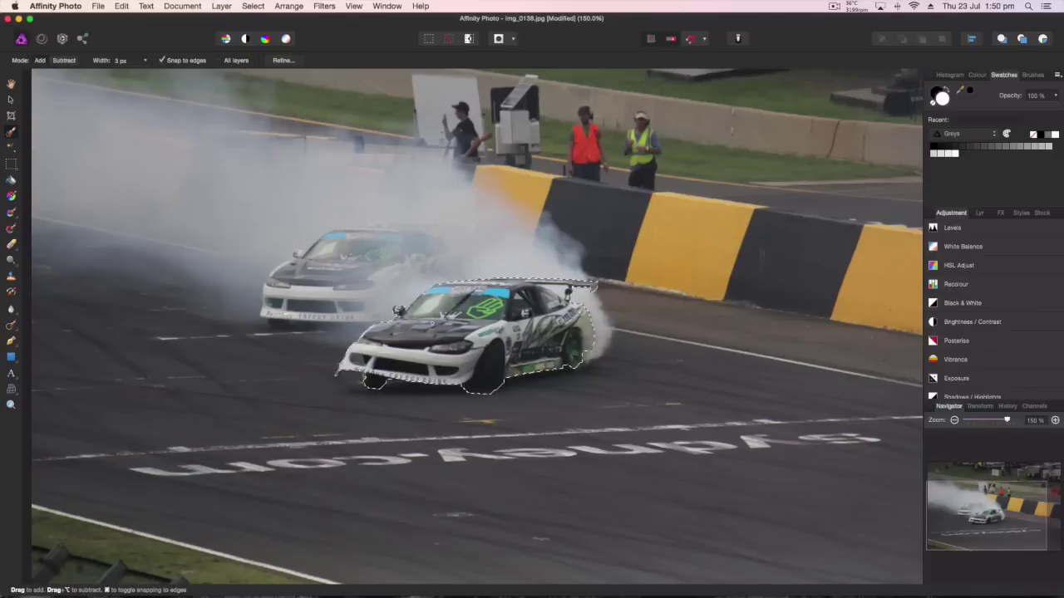
Try a Black & White adjustment with the Cold preset, then delete it
click(962, 302)
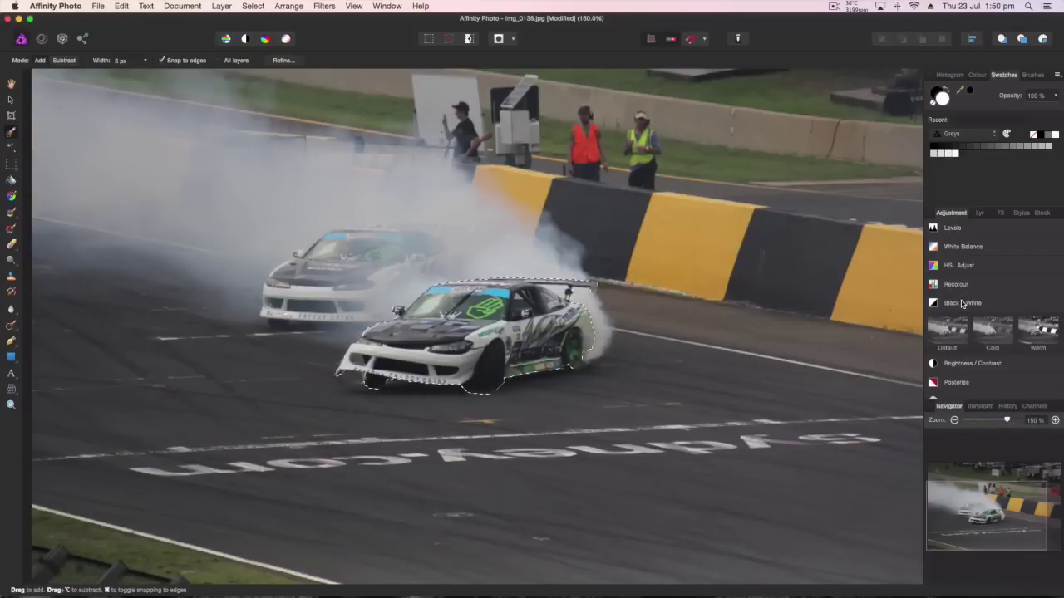
click(991, 333)
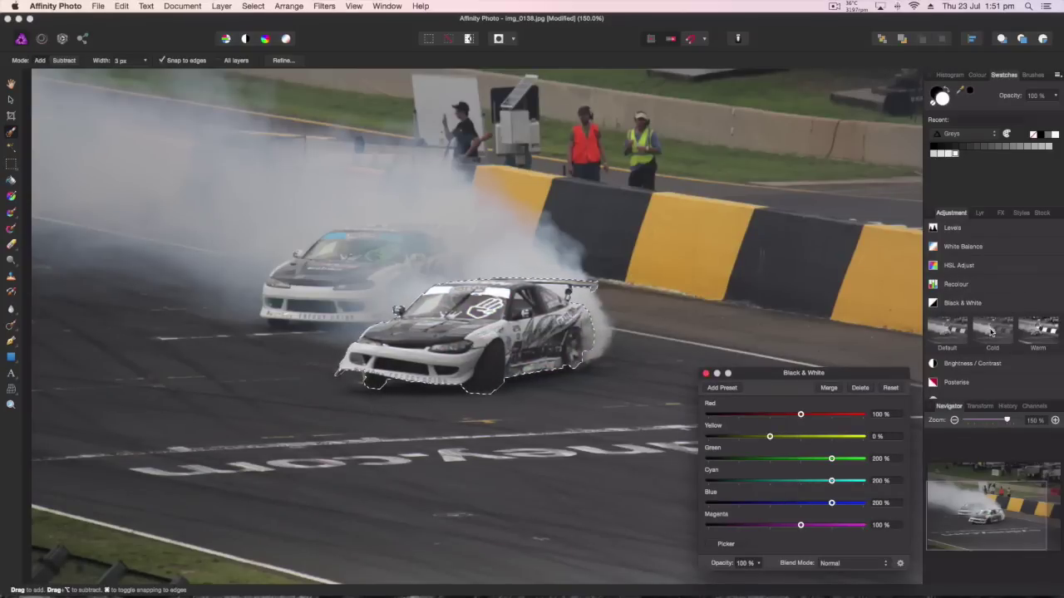
click(861, 388)
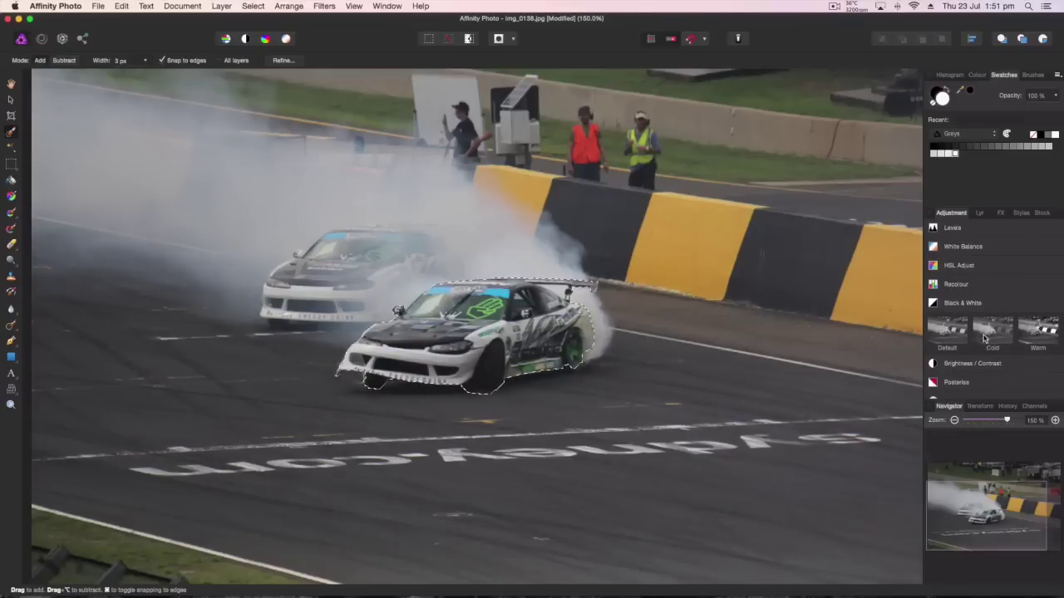
Add a White Balance adjustment and apply the Cool preset at -20%
click(945, 247)
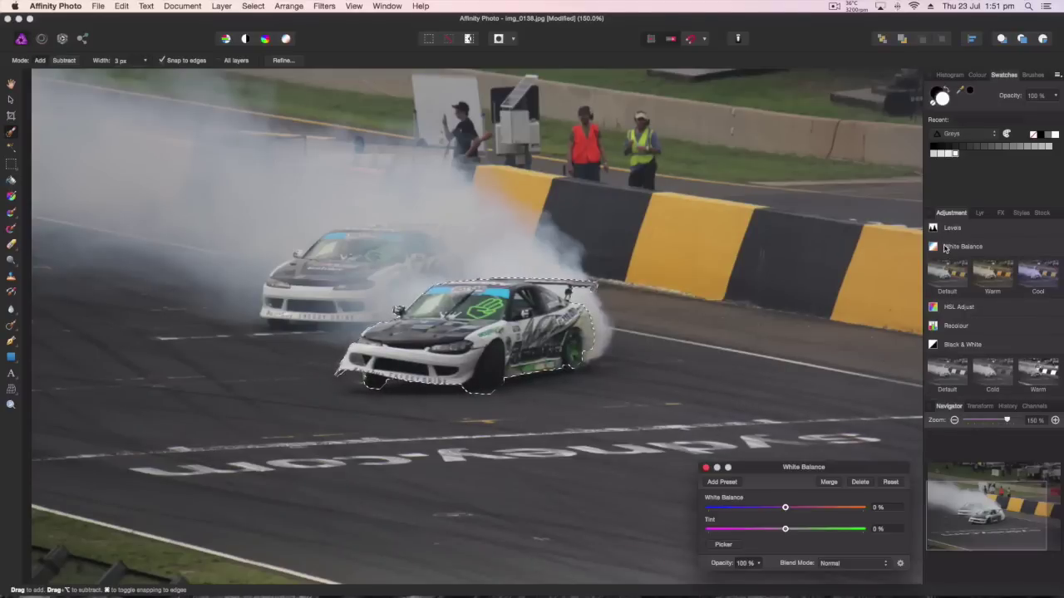
click(994, 284)
click(1040, 275)
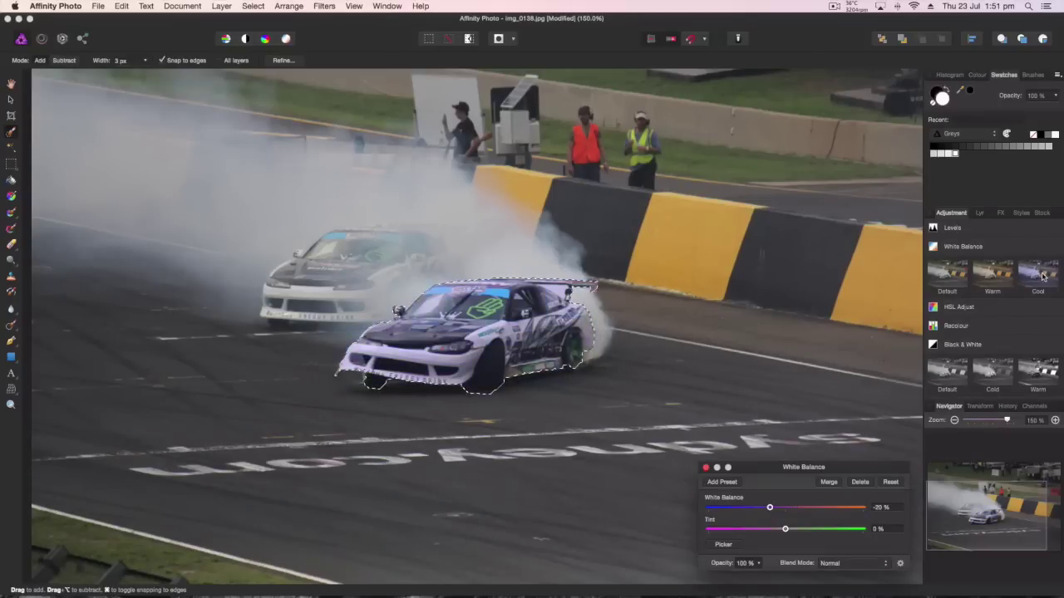
scroll(984, 330, down, 5)
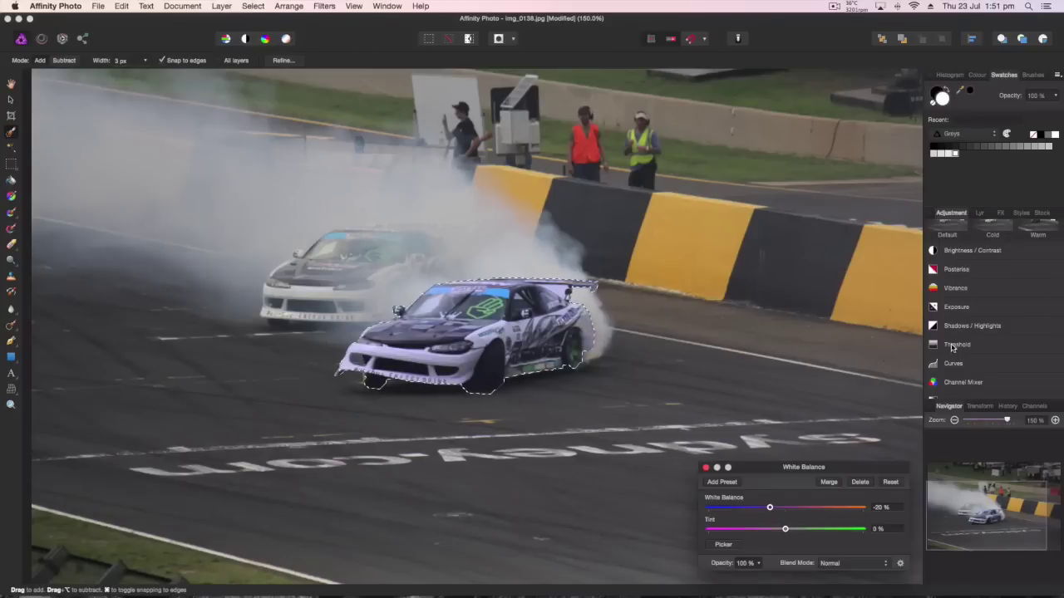
Add a Vibrance adjustment to the selected lead car
click(955, 287)
click(992, 316)
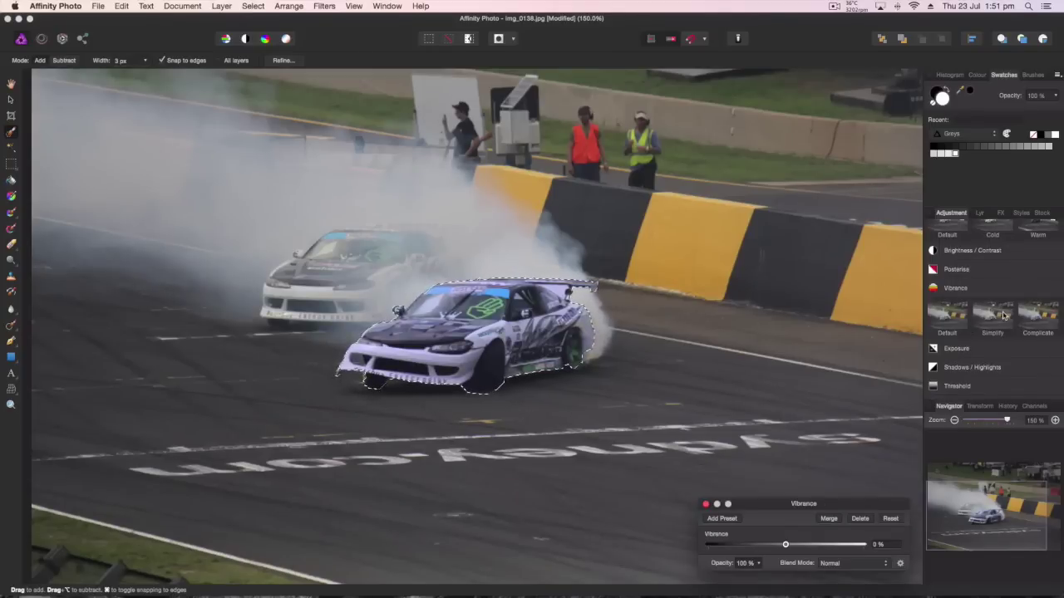
scroll(997, 341, down, 3)
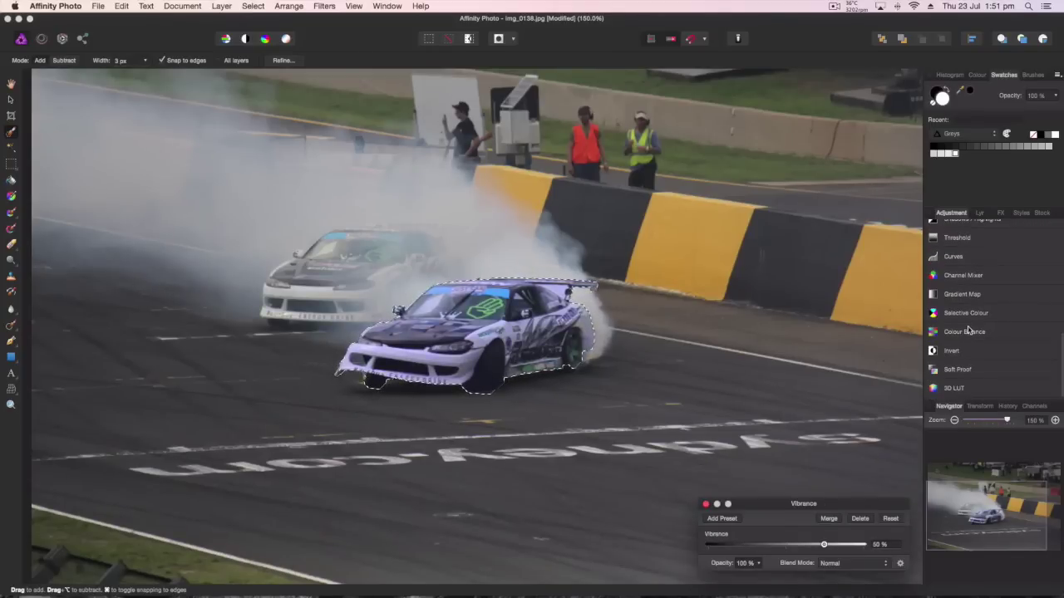
Add Colour Balance with Cyan/Red 100%, Magenta/Green -100%, Yellow/Blue 100%
click(968, 332)
click(953, 375)
drag(784, 486, 862, 486)
drag(785, 508, 861, 508)
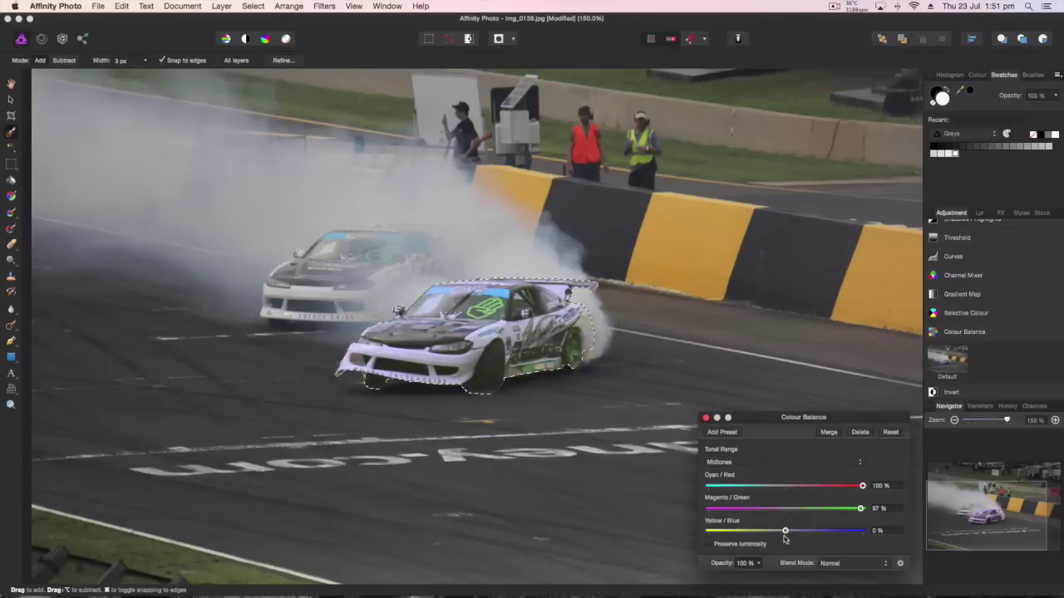
drag(787, 534, 666, 502)
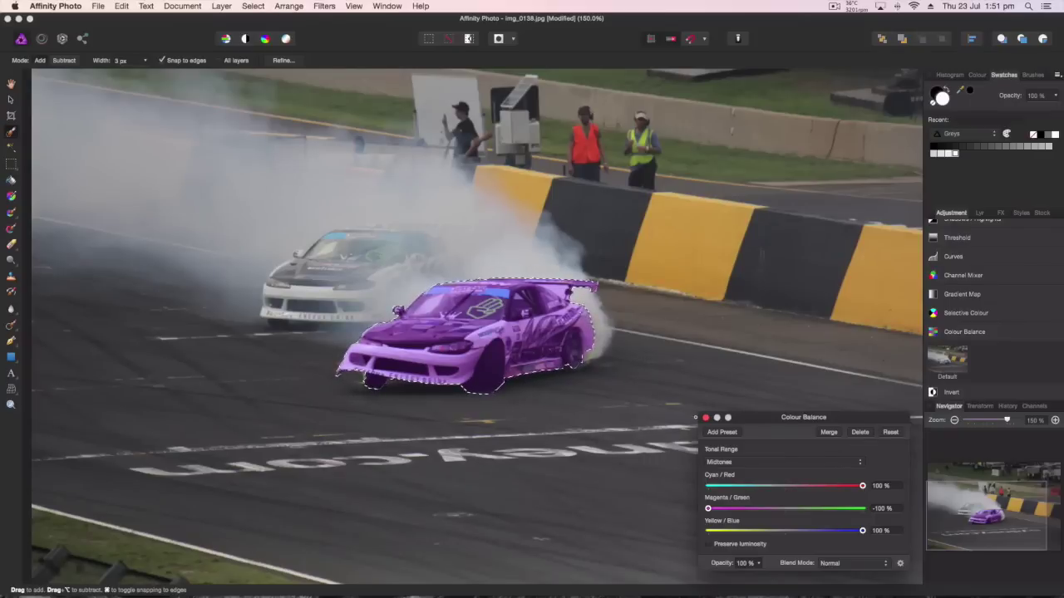
click(706, 419)
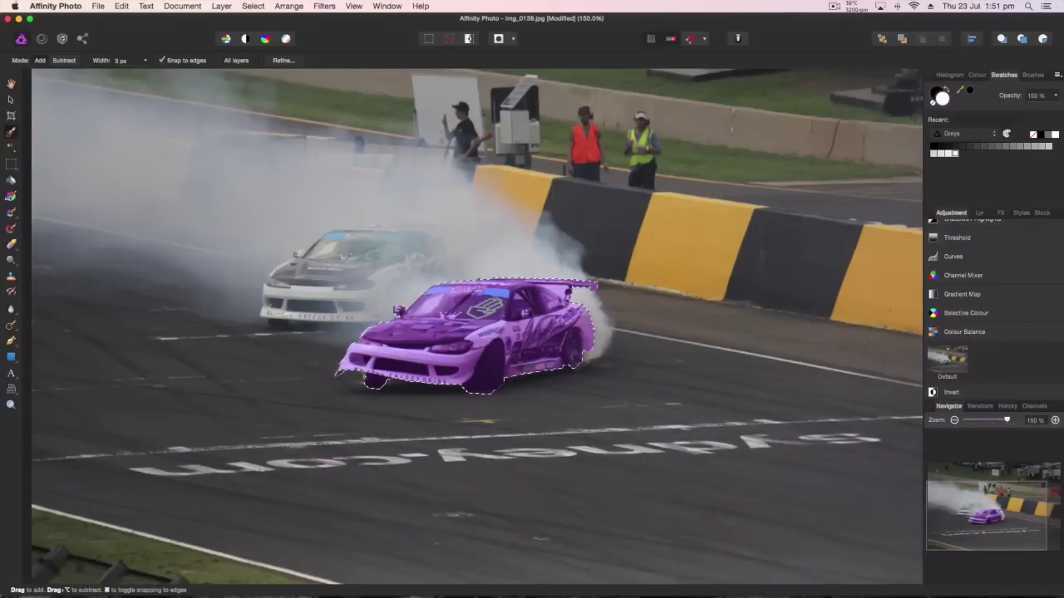
click(97, 5)
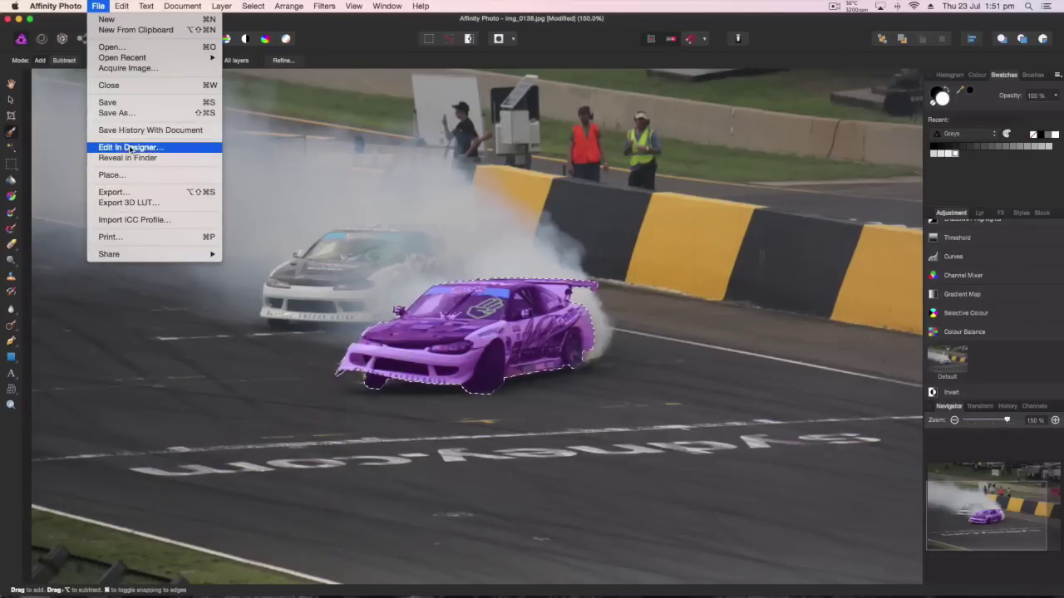
Dismiss the File menu and return to the original, unedited img_0138.jpg
click(101, 6)
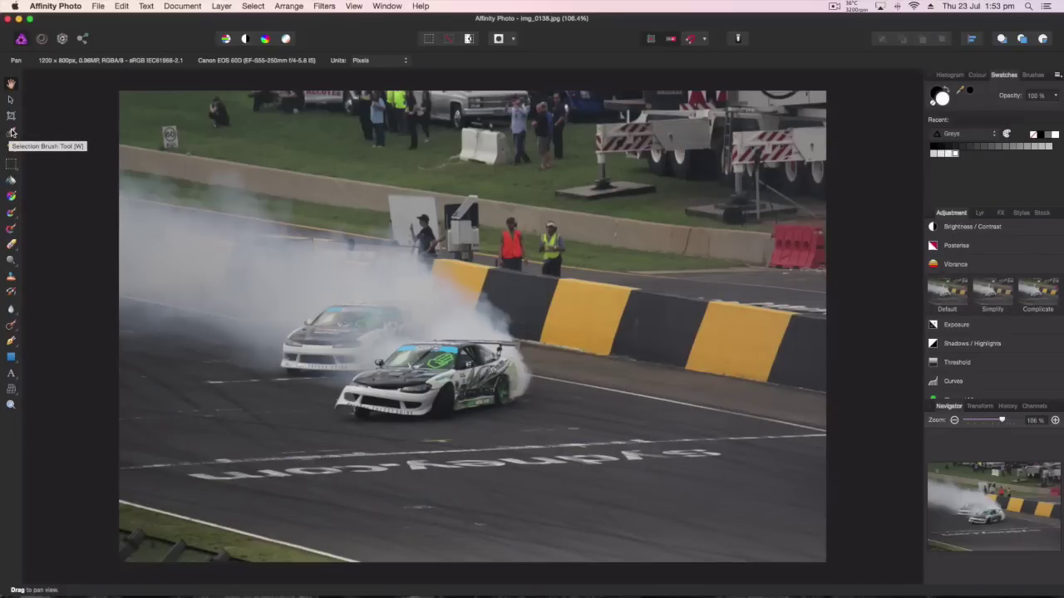
Select the yellow-vested marshal with a 25 px Selection Brush and remove him with Edit > Inpaint
click(11, 133)
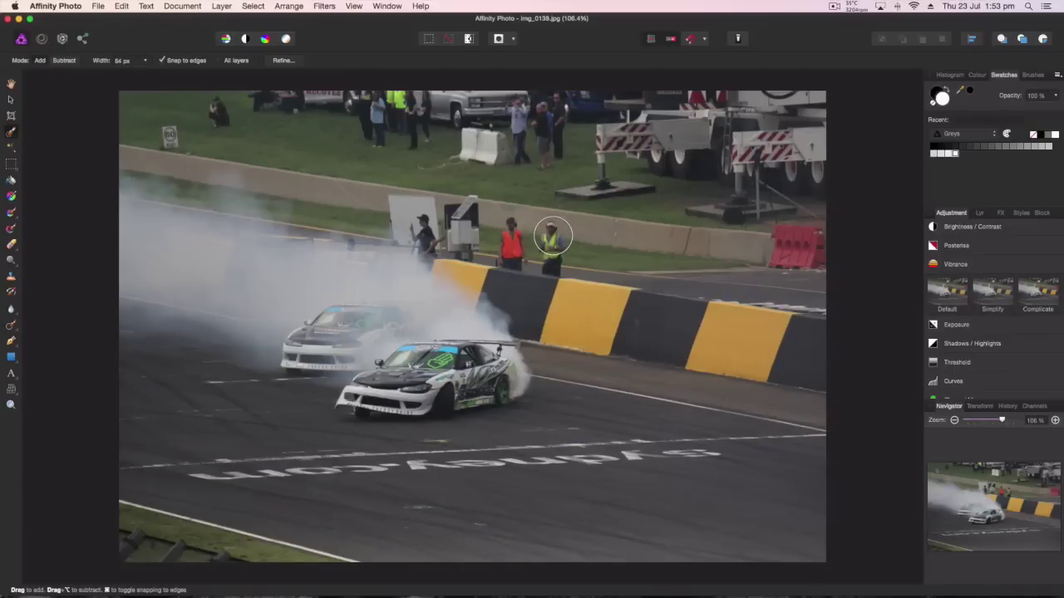
click(146, 61)
drag(143, 78, 125, 78)
drag(551, 259, 551, 231)
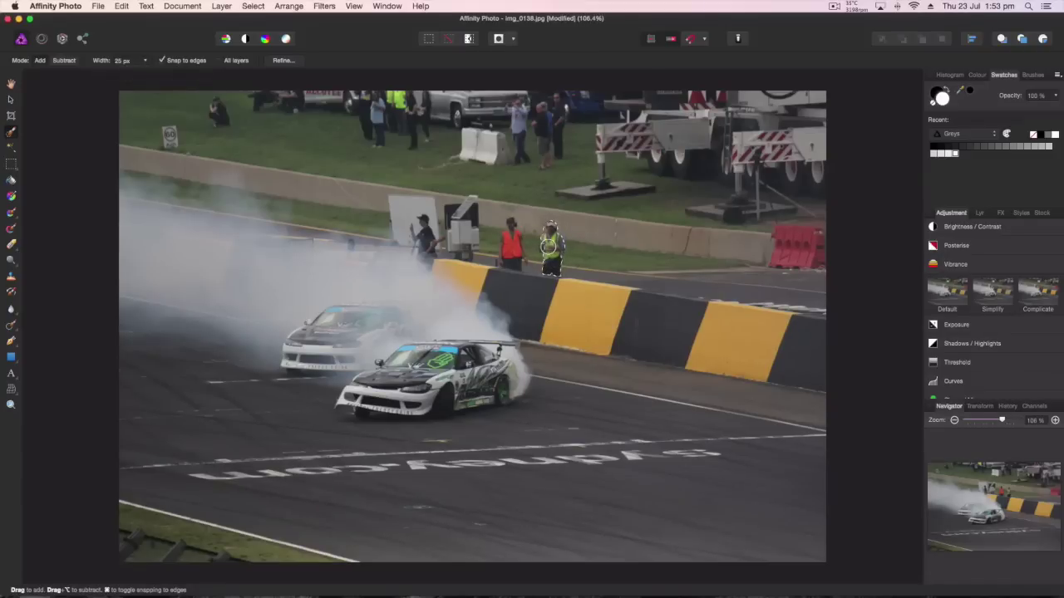
click(122, 5)
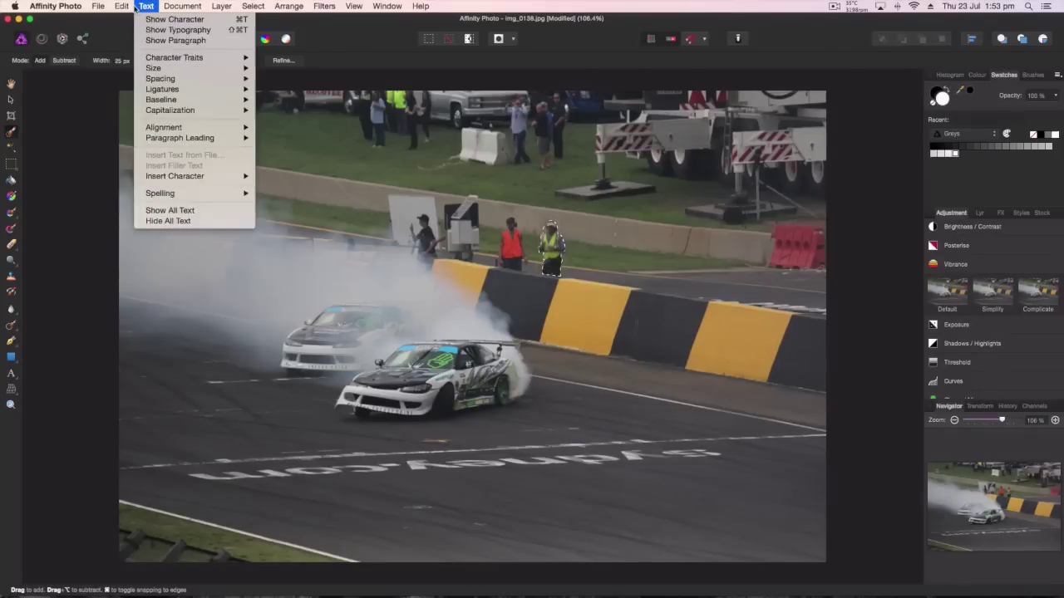
click(133, 158)
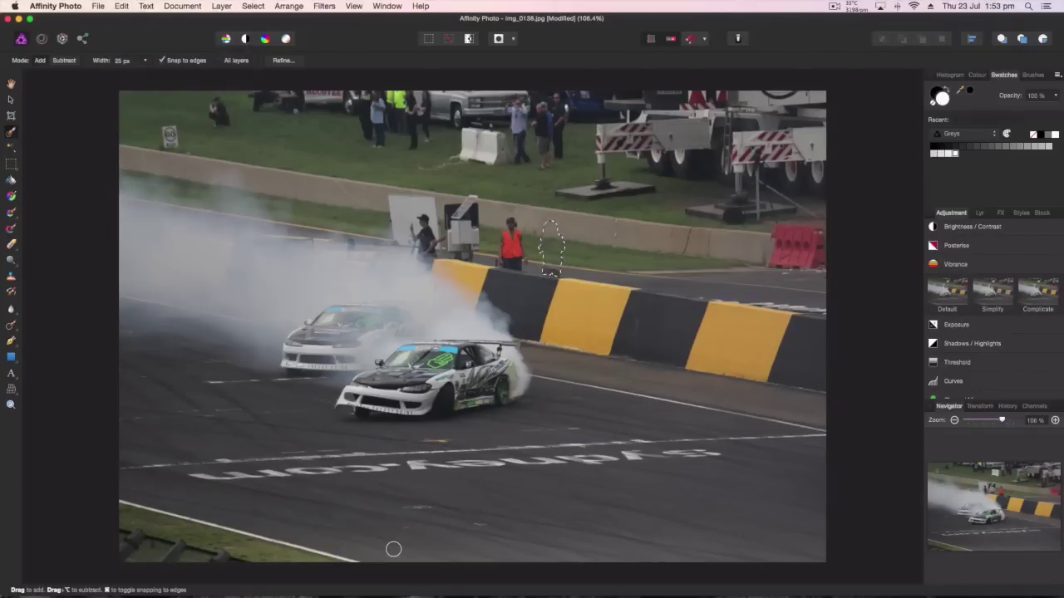